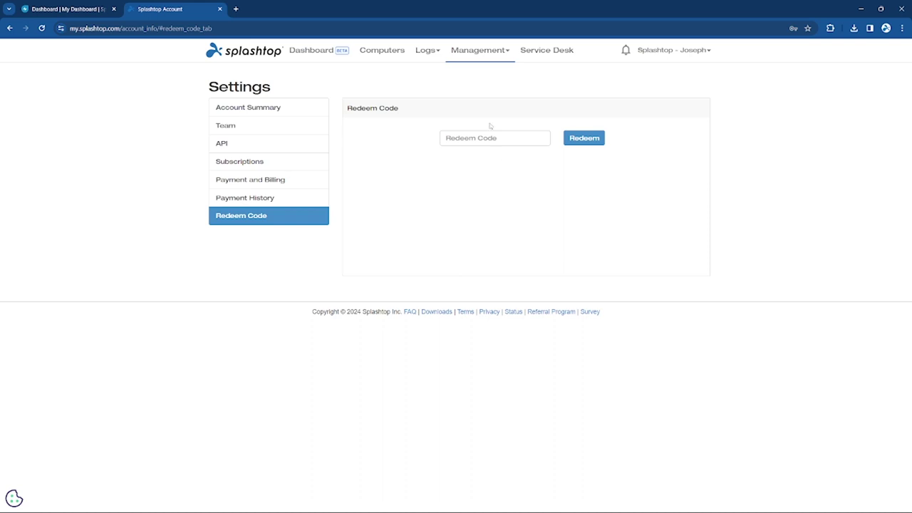
Go to the Team settings and scroll down to Others > Third-party integration.
{"action": "left_click", "coordinate": [466, 57]}
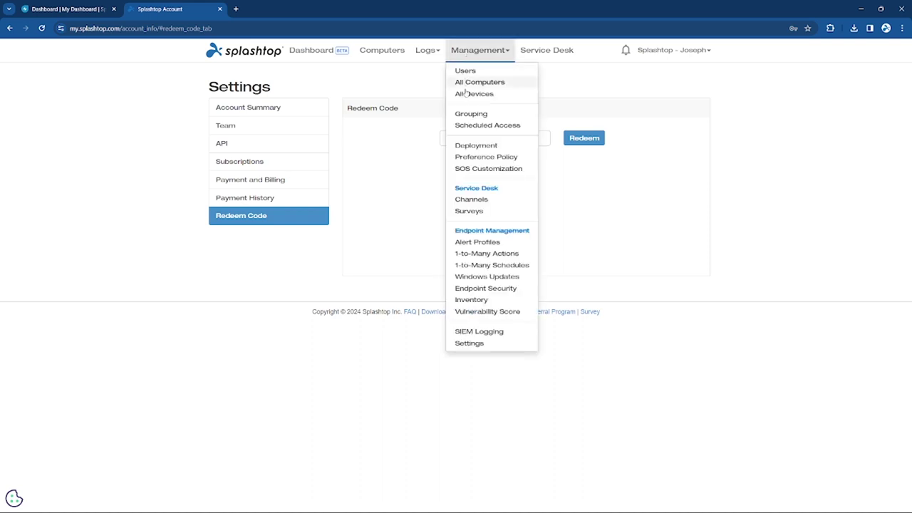
{"action": "left_click", "coordinate": [484, 343]}
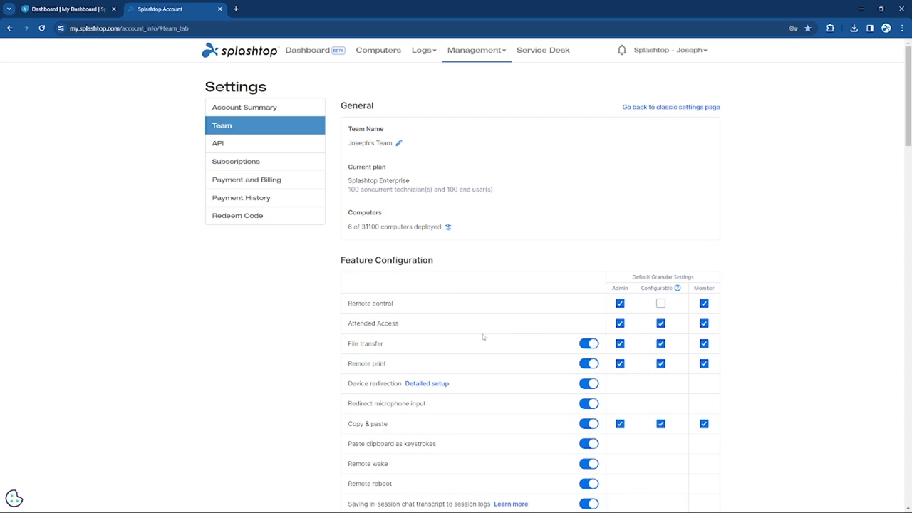
{"action": "scroll", "coordinate": [482, 336], "scroll_direction": "down", "scroll_amount": 3}
{"action": "scroll", "coordinate": [482, 336], "scroll_direction": "down", "scroll_amount": 3}
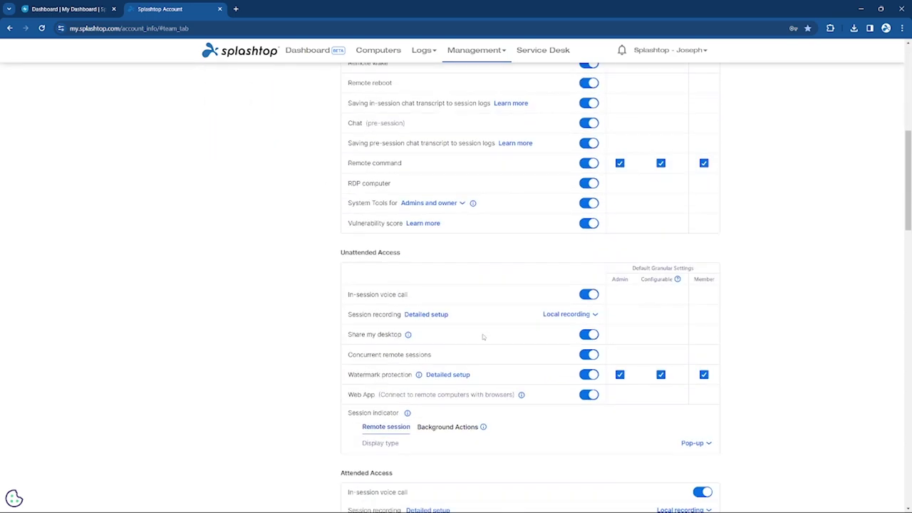
{"action": "scroll", "coordinate": [483, 337], "scroll_direction": "down", "scroll_amount": 3}
{"action": "scroll", "coordinate": [482, 336], "scroll_direction": "down", "scroll_amount": 4}
{"action": "scroll", "coordinate": [483, 336], "scroll_direction": "down", "scroll_amount": 5}
{"action": "scroll", "coordinate": [482, 336], "scroll_direction": "down", "scroll_amount": 3}
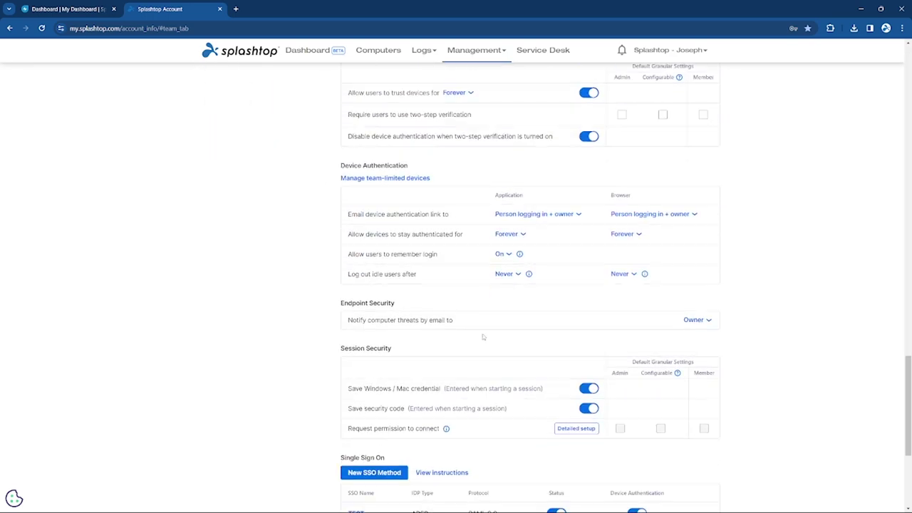
{"action": "scroll", "coordinate": [483, 337], "scroll_direction": "down", "scroll_amount": 3}
{"action": "scroll", "coordinate": [482, 337], "scroll_direction": "down", "scroll_amount": 1}
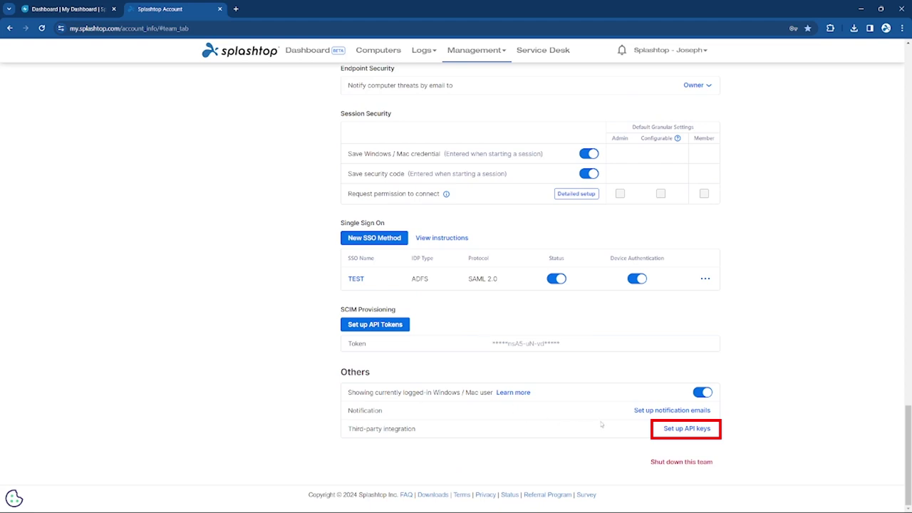
Enable Freshservice under Set up API keys and copy its generated API key.
{"action": "left_click", "coordinate": [671, 429]}
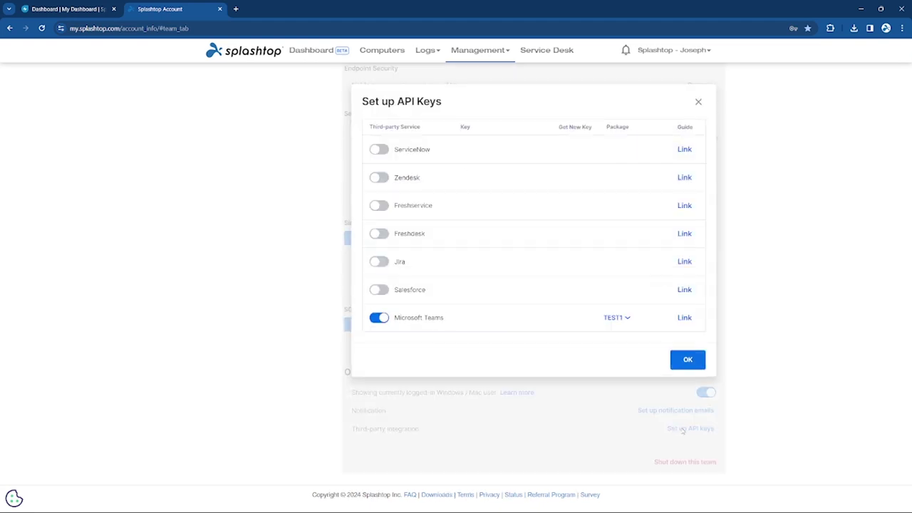
{"action": "left_click", "coordinate": [386, 208]}
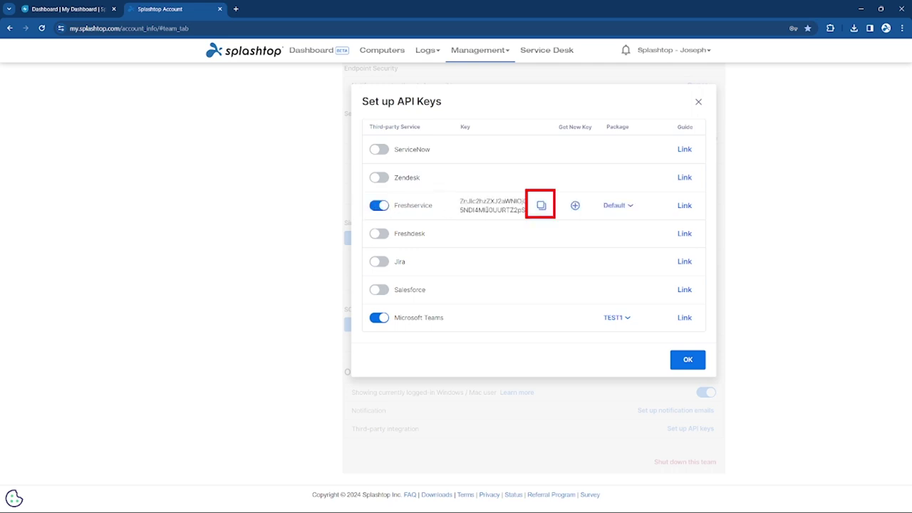
{"action": "left_click", "coordinate": [547, 209]}
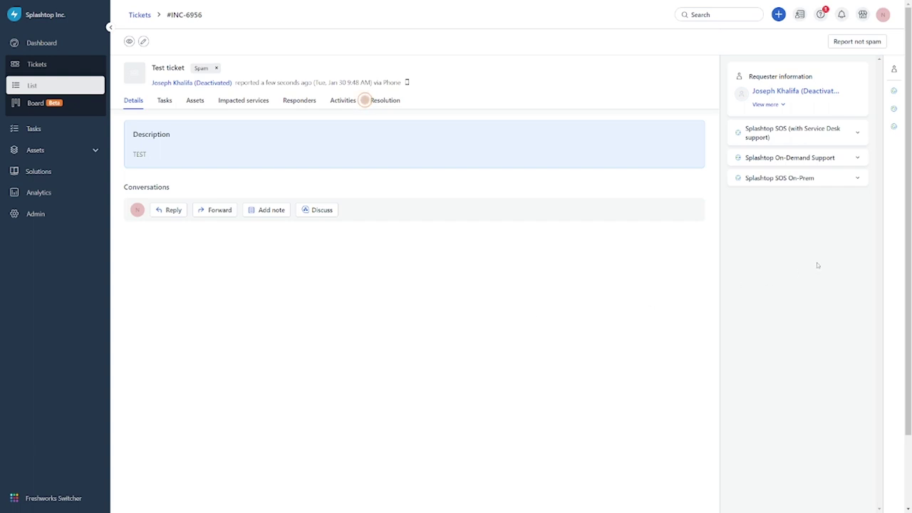
Generate an On-Demand SOS download link for ticket #INC-6956, copy it, and insert it into a reply.
{"action": "left_click", "coordinate": [859, 160]}
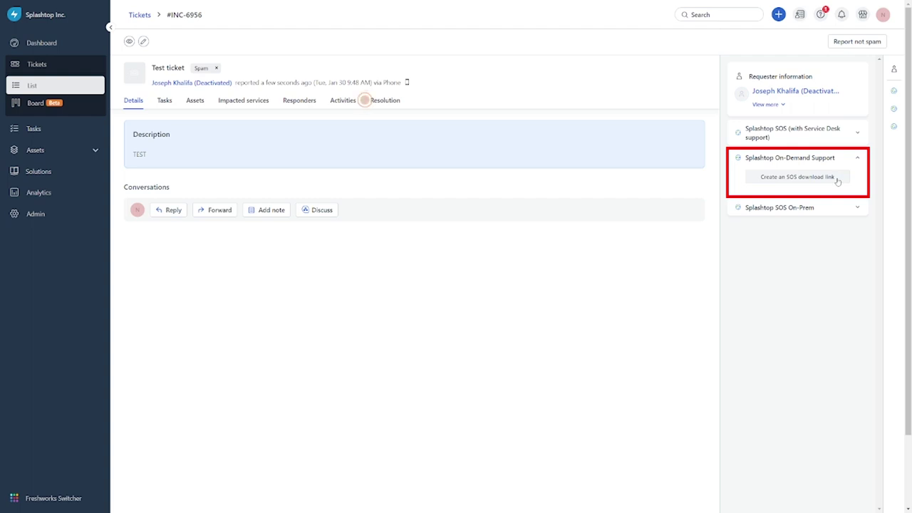
{"action": "left_click", "coordinate": [838, 181]}
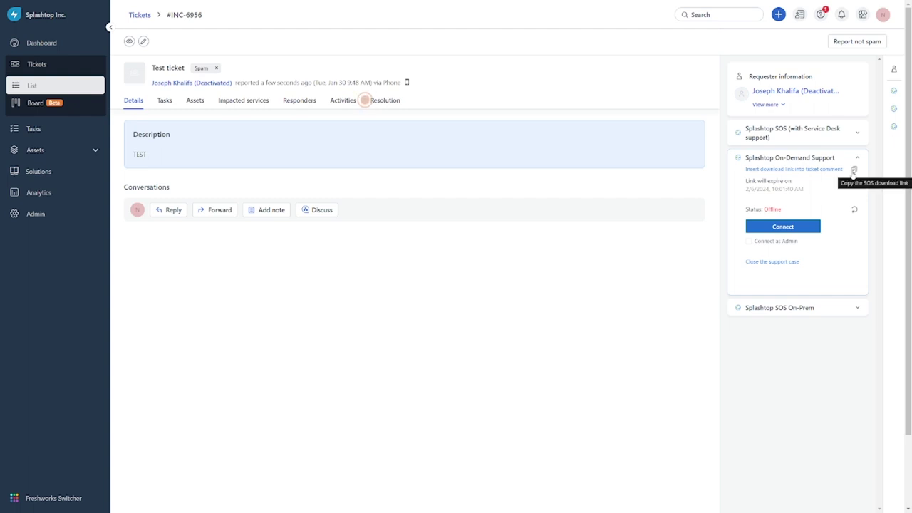
{"action": "left_click", "coordinate": [853, 171]}
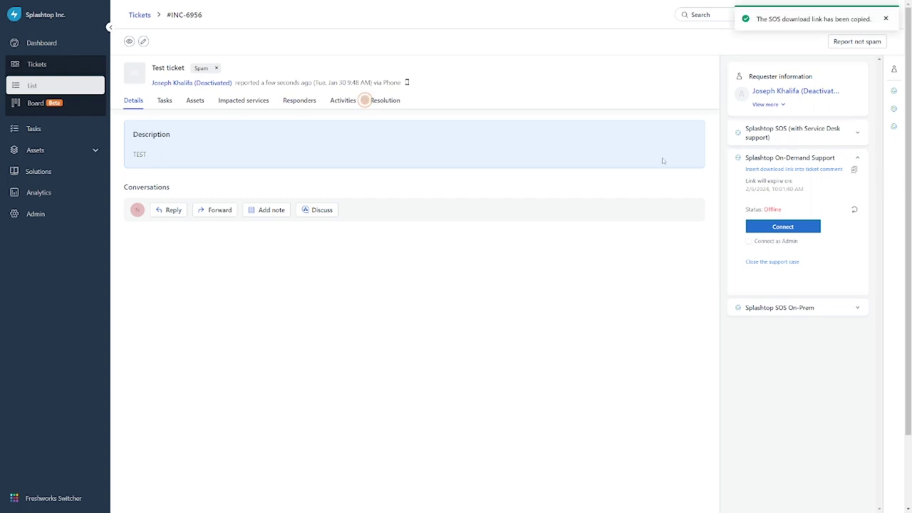
{"action": "left_click", "coordinate": [818, 169]}
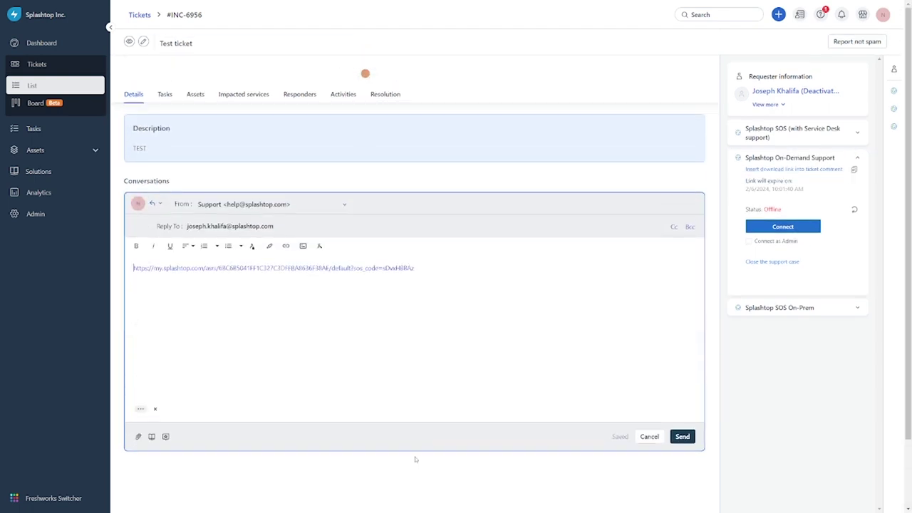
Send the reply containing the SOS download link to the requester.
{"action": "left_click", "coordinate": [680, 442]}
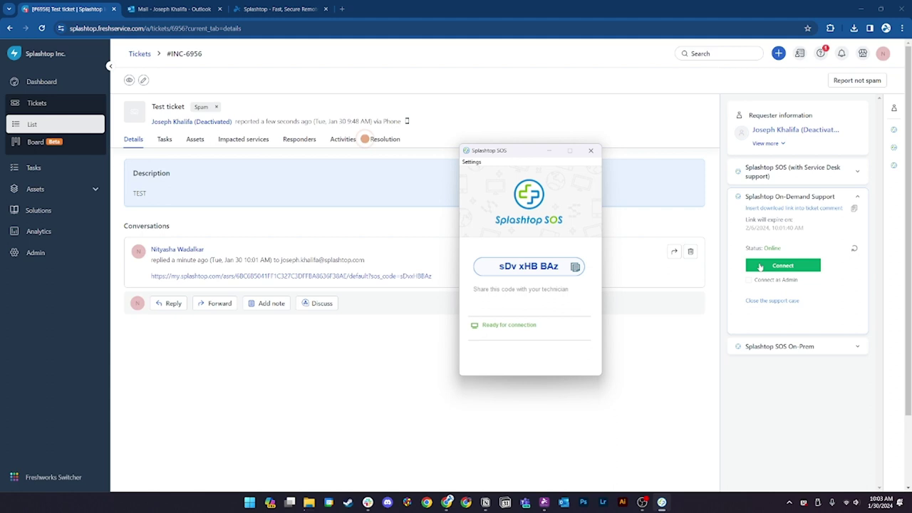
Connect to the requester's PC and browse drives C:, D:, E: and the Pictures and Videos folders.
{"action": "left_click", "coordinate": [760, 266]}
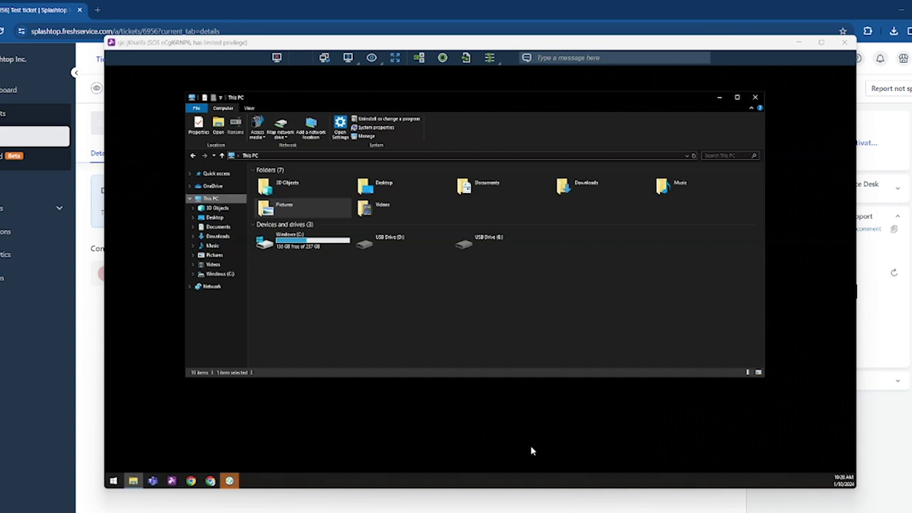
{"action": "left_click", "coordinate": [341, 245]}
{"action": "left_click", "coordinate": [385, 244]}
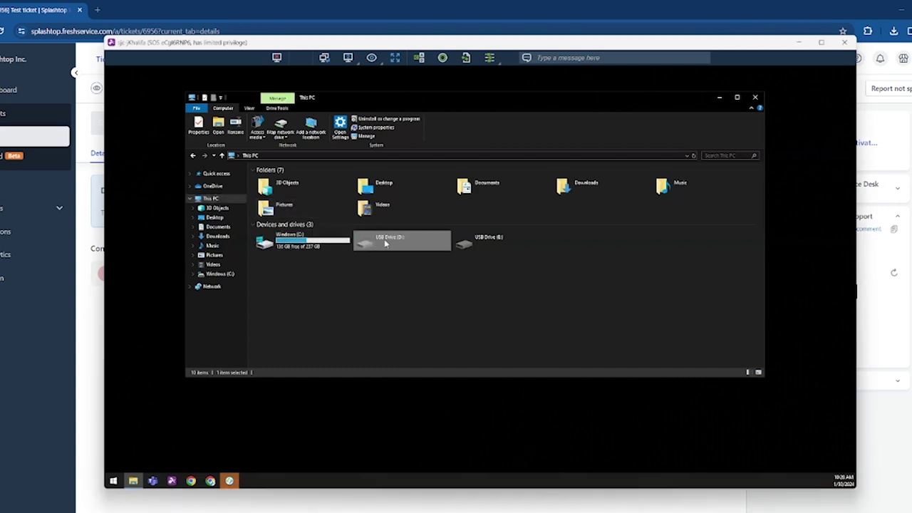
{"action": "left_click", "coordinate": [489, 242]}
{"action": "left_click", "coordinate": [301, 207]}
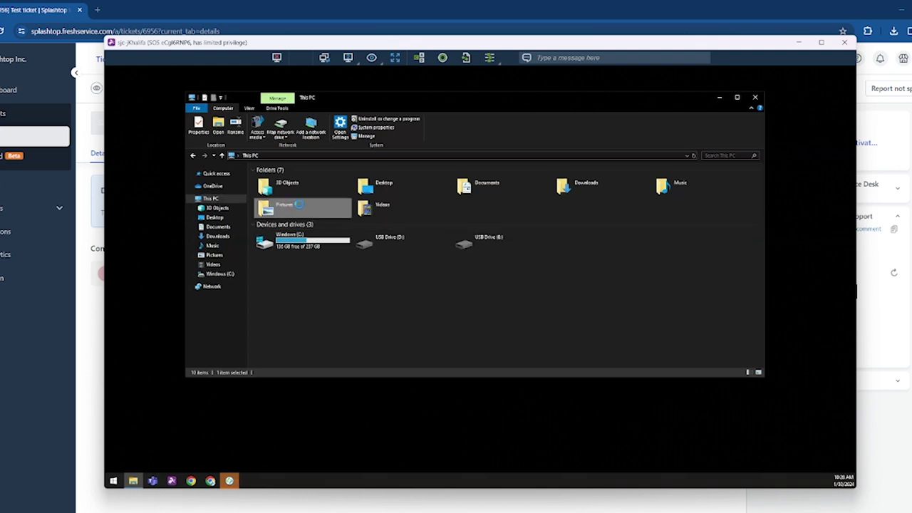
{"action": "left_click", "coordinate": [390, 208]}
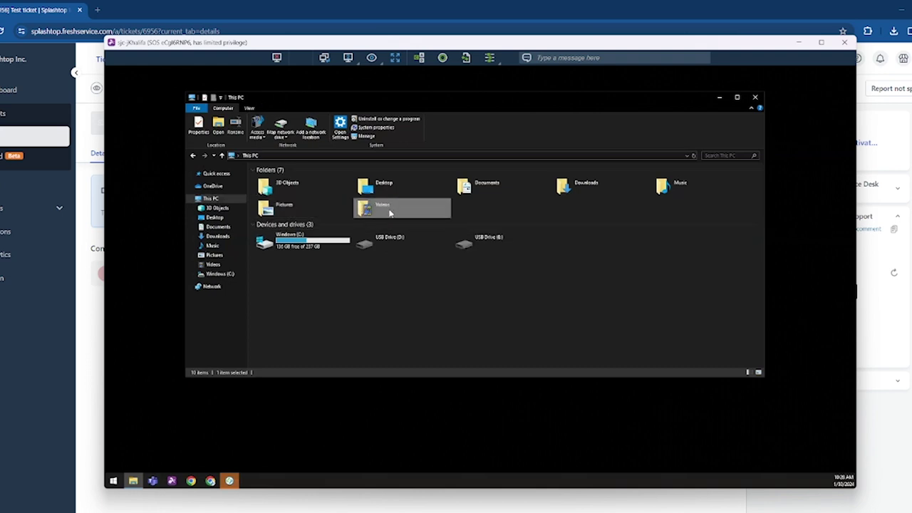
Try the remote screen switch, File Transfer window, and chat tools in the session.
{"action": "left_click", "coordinate": [327, 58]}
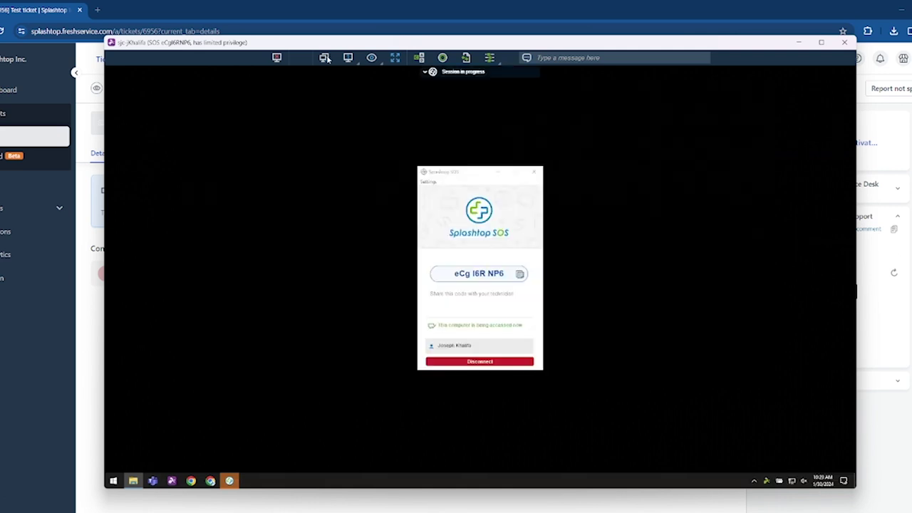
{"action": "left_click", "coordinate": [324, 59]}
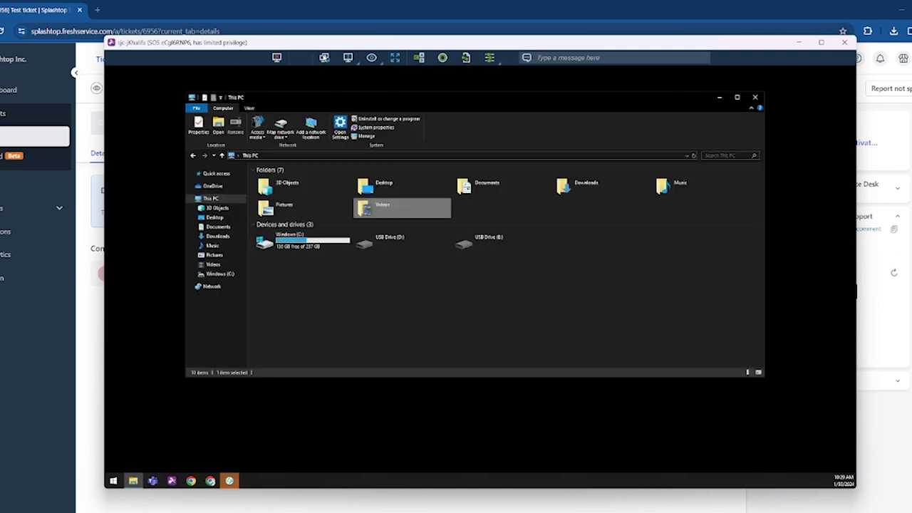
{"action": "left_click", "coordinate": [466, 59]}
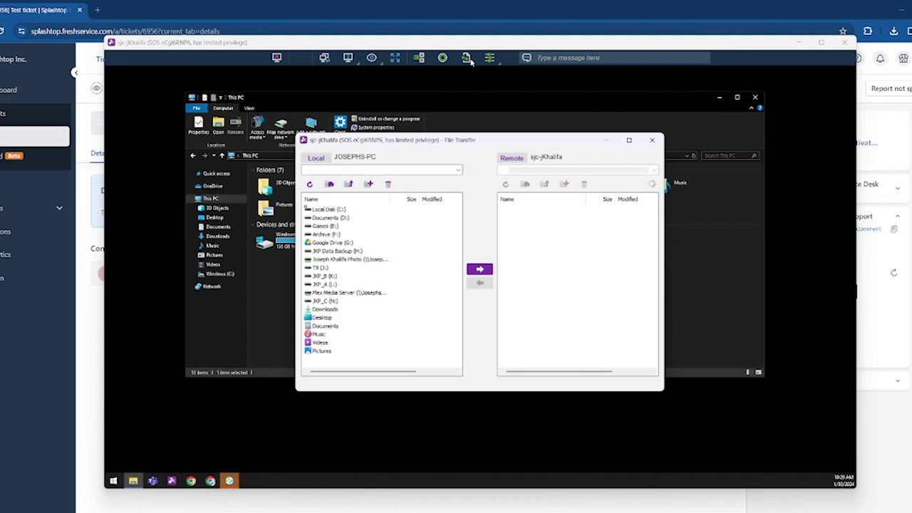
{"action": "left_click", "coordinate": [468, 60]}
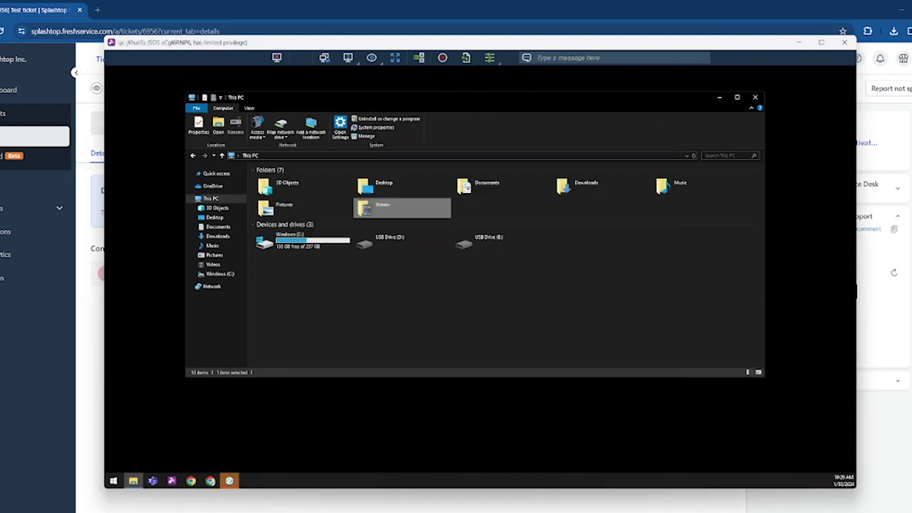
{"action": "left_click", "coordinate": [542, 57]}
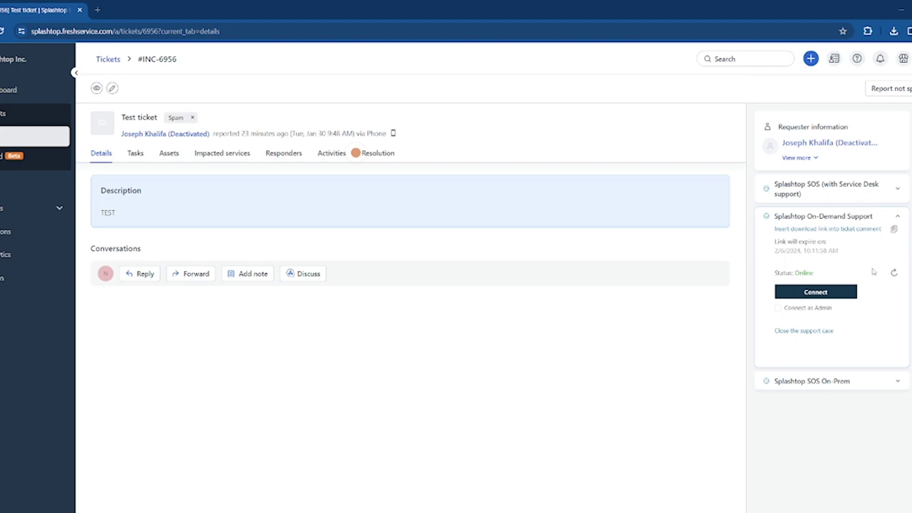
Refresh the session status, close the support case, and add the sessions table as a private note.
{"action": "left_click", "coordinate": [893, 272]}
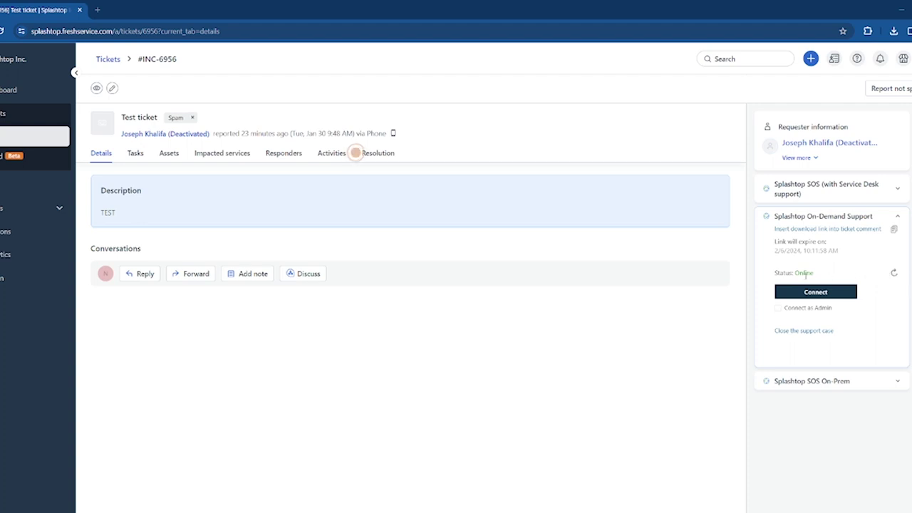
{"action": "left_click", "coordinate": [793, 332]}
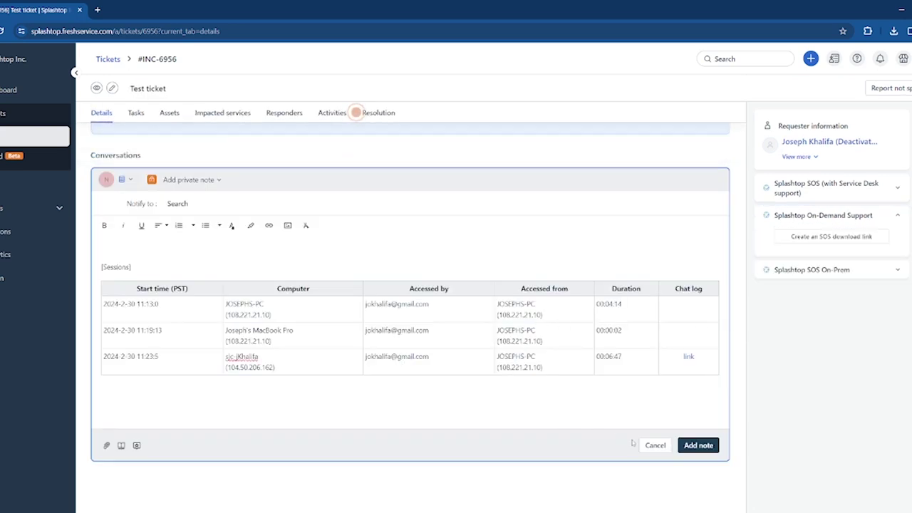
{"action": "left_click", "coordinate": [698, 446]}
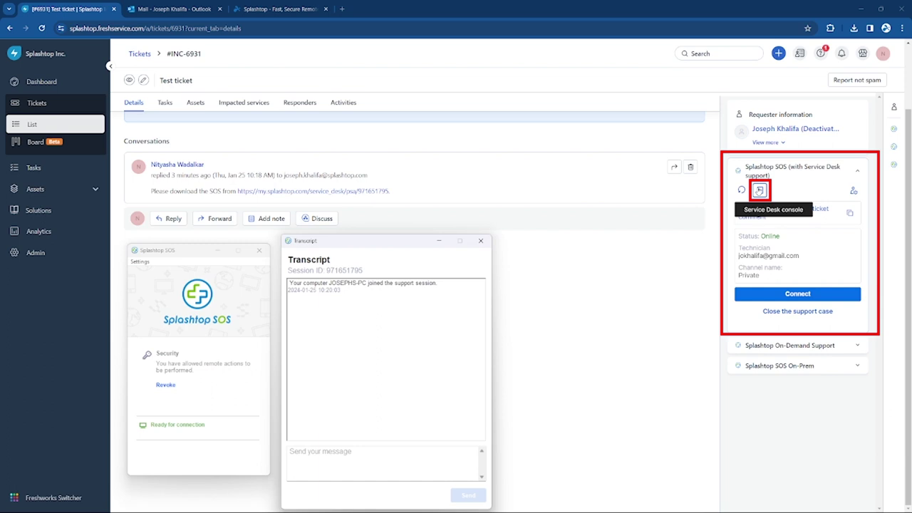
Open the Splashtop Service Desk console from the Splashtop SOS panel.
{"action": "left_click", "coordinate": [760, 190]}
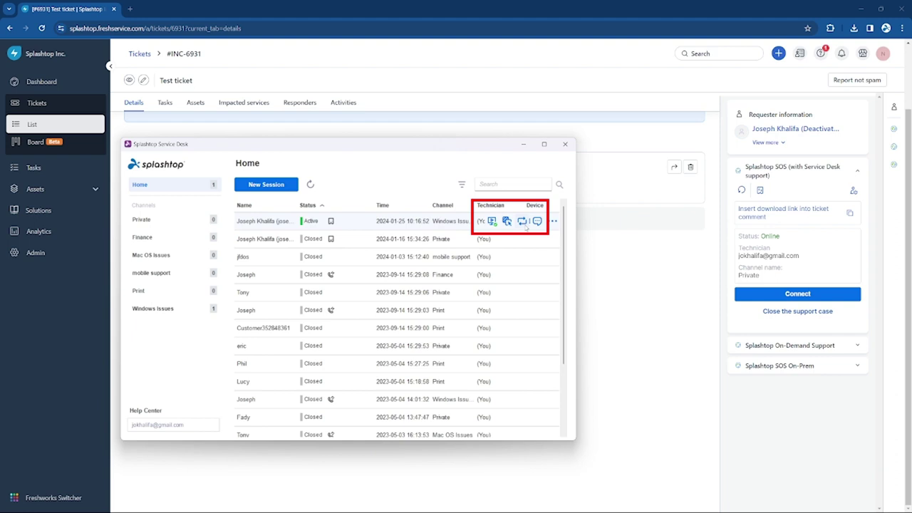
Transfer the requester's active session to the Windows Issues channel.
{"action": "left_click", "coordinate": [523, 222]}
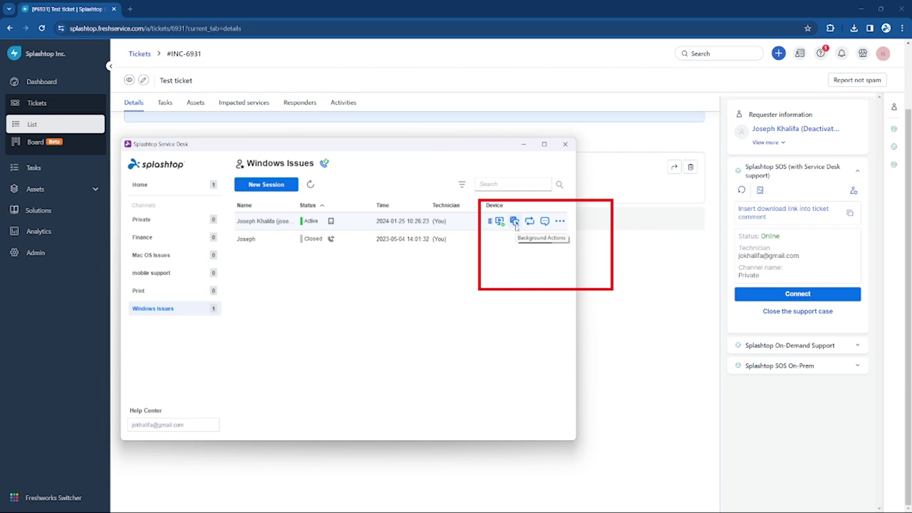
Show the background remote tools, like Registry Editor and Task Manager, for the active session.
{"action": "left_click", "coordinate": [514, 223]}
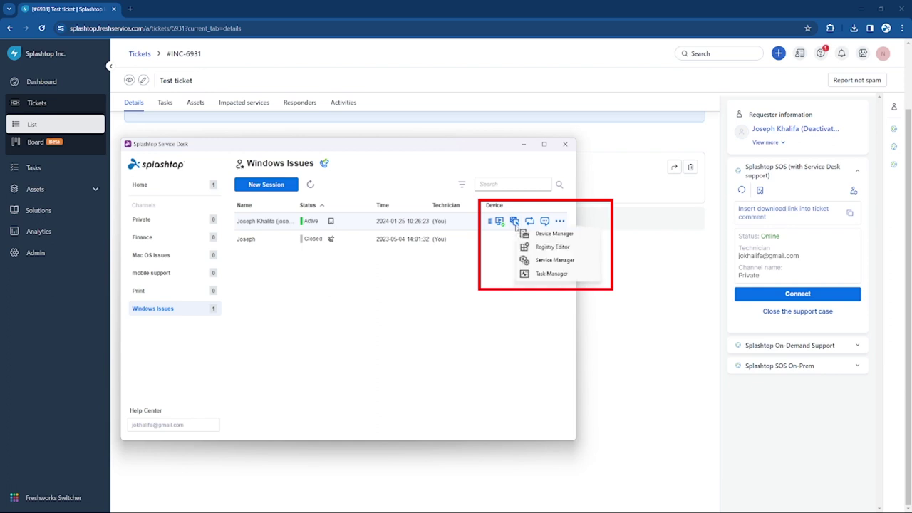